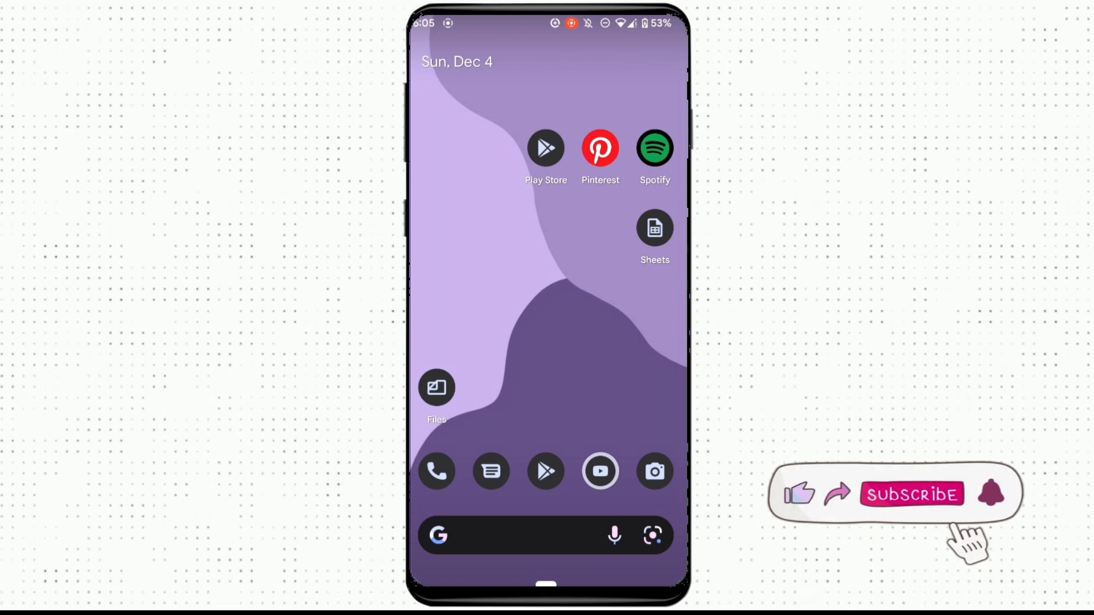
Launch Twitter from the app drawer and reach Settings and privacy via the account menu.
drag(576, 454, 577, 171)
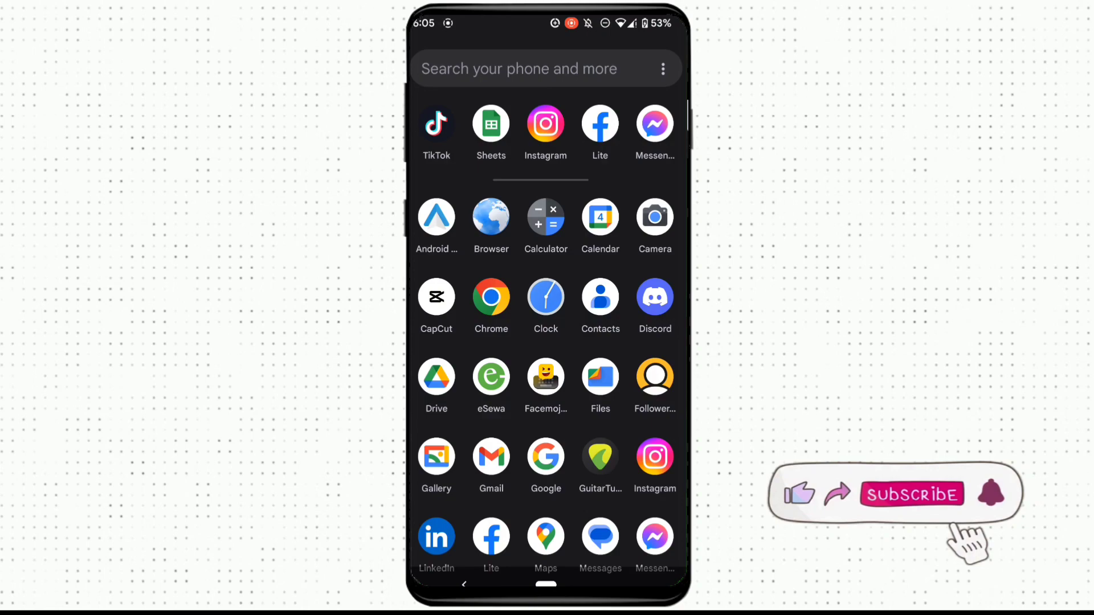
scroll(548, 342, down, 2)
scroll(547, 342, down, 5)
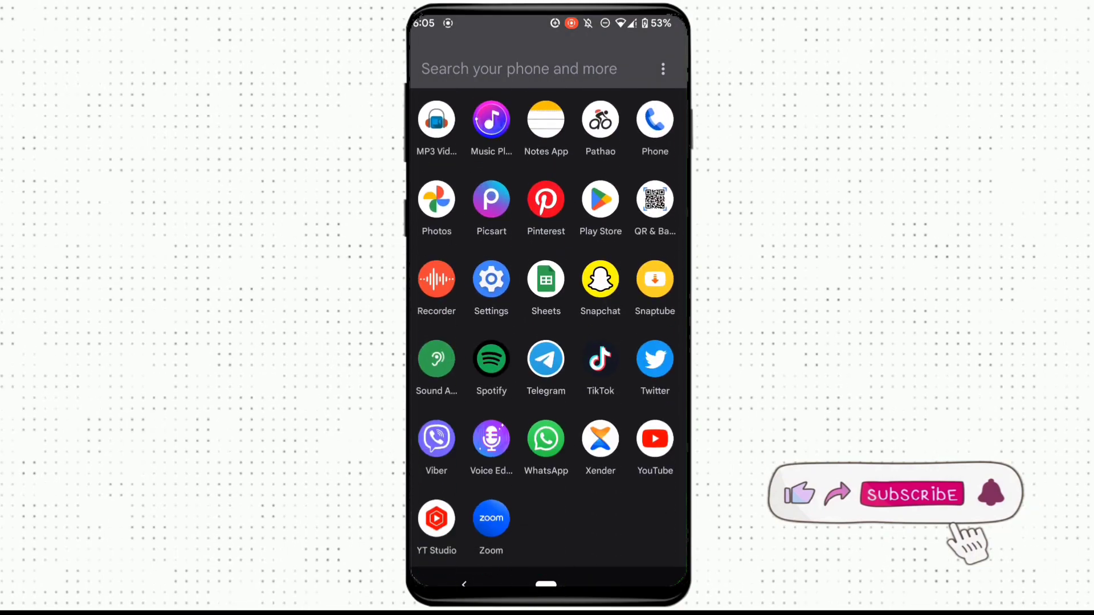
click(653, 368)
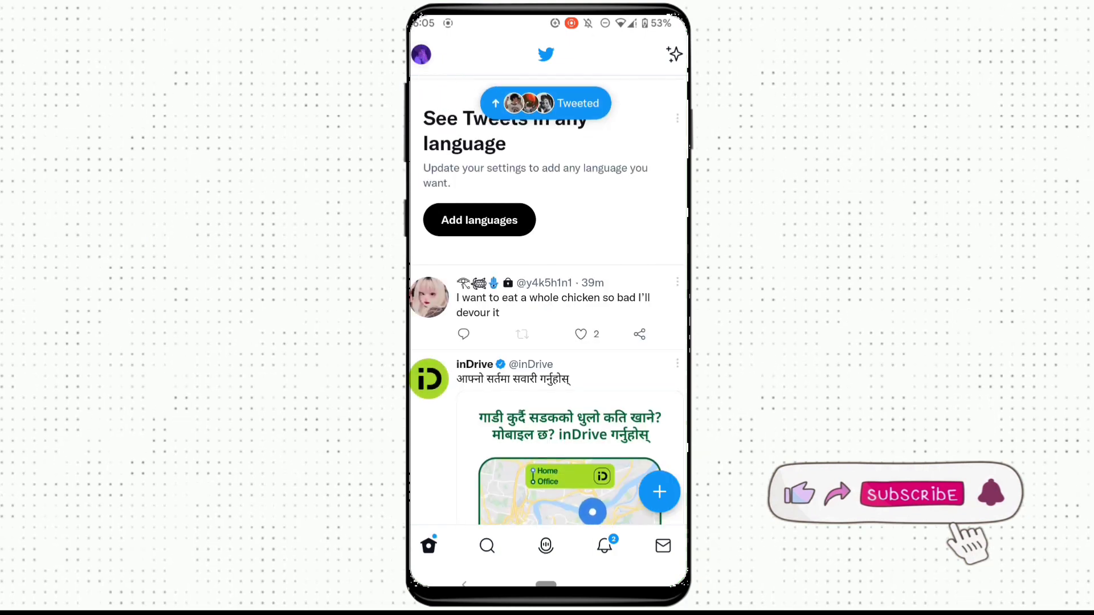
click(421, 54)
scroll(513, 428, down, 1)
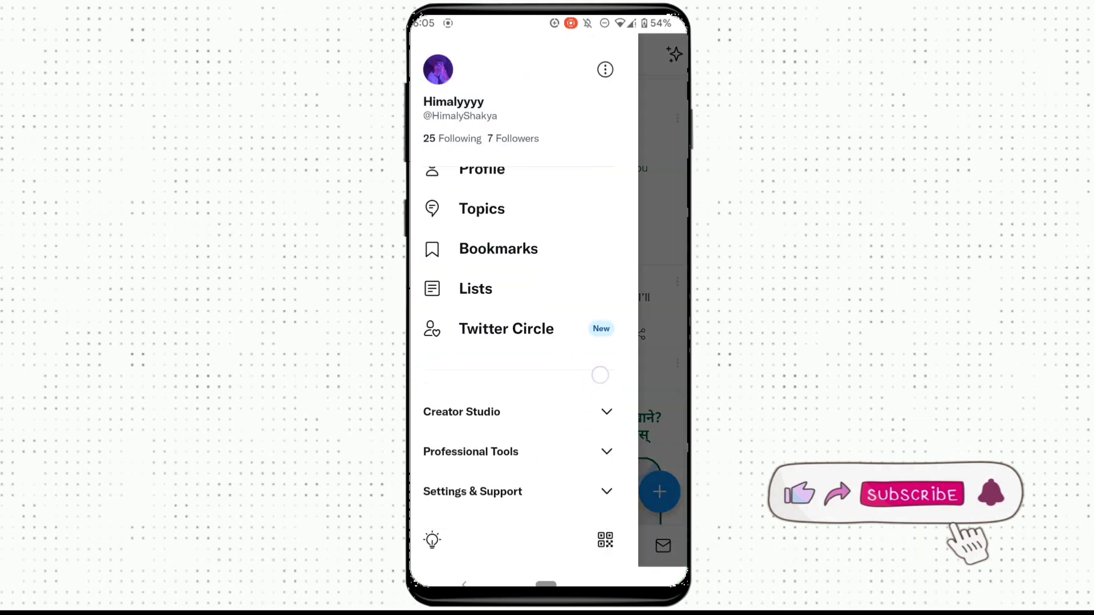
click(472, 526)
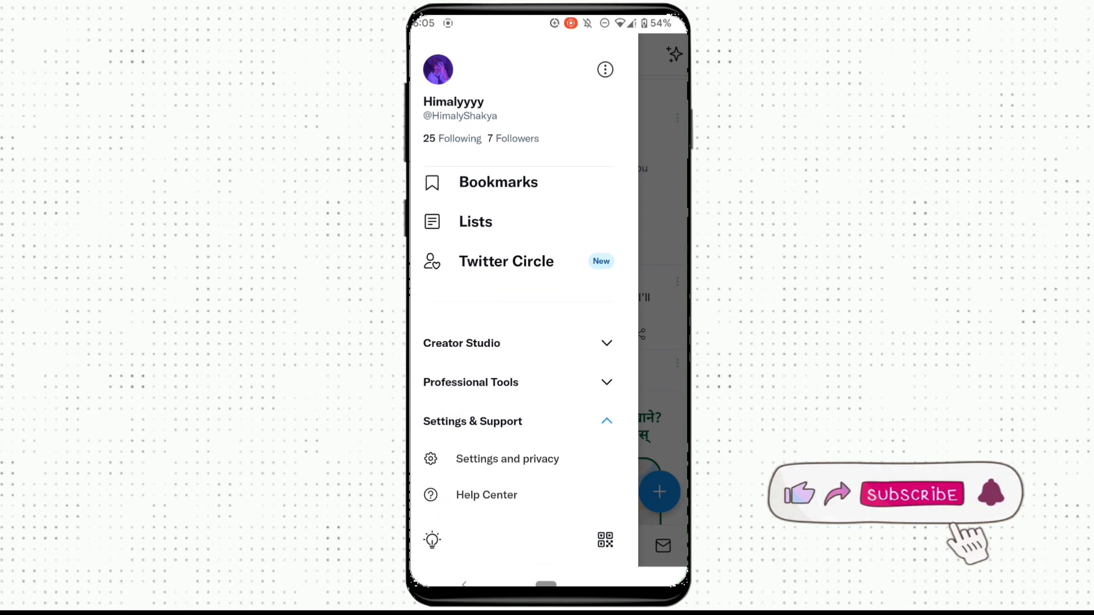
click(508, 460)
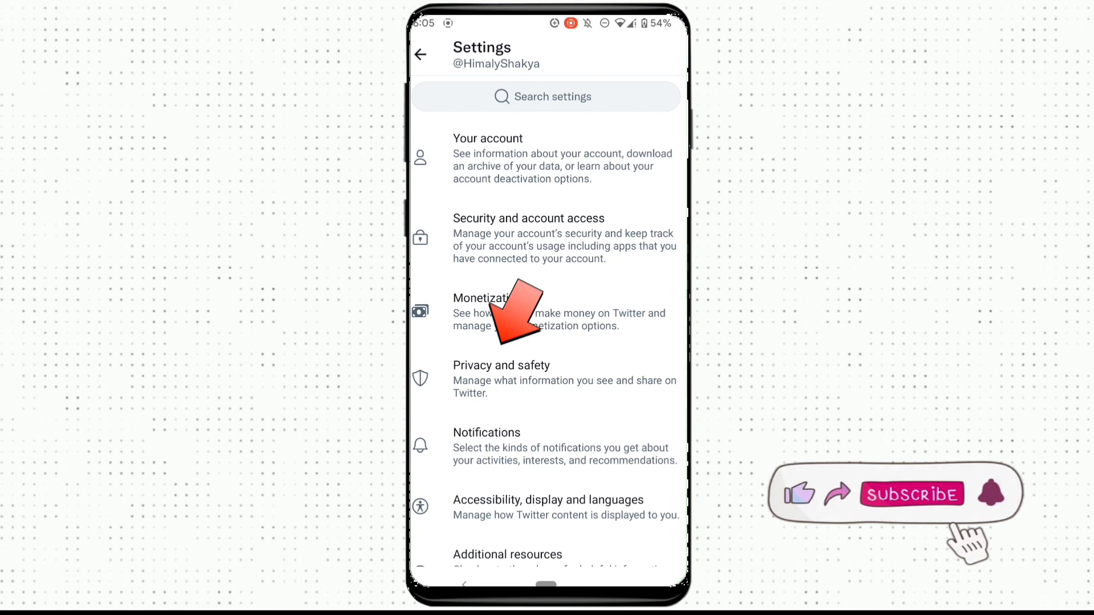
Go into Privacy and safety, then the Content you see page.
click(547, 378)
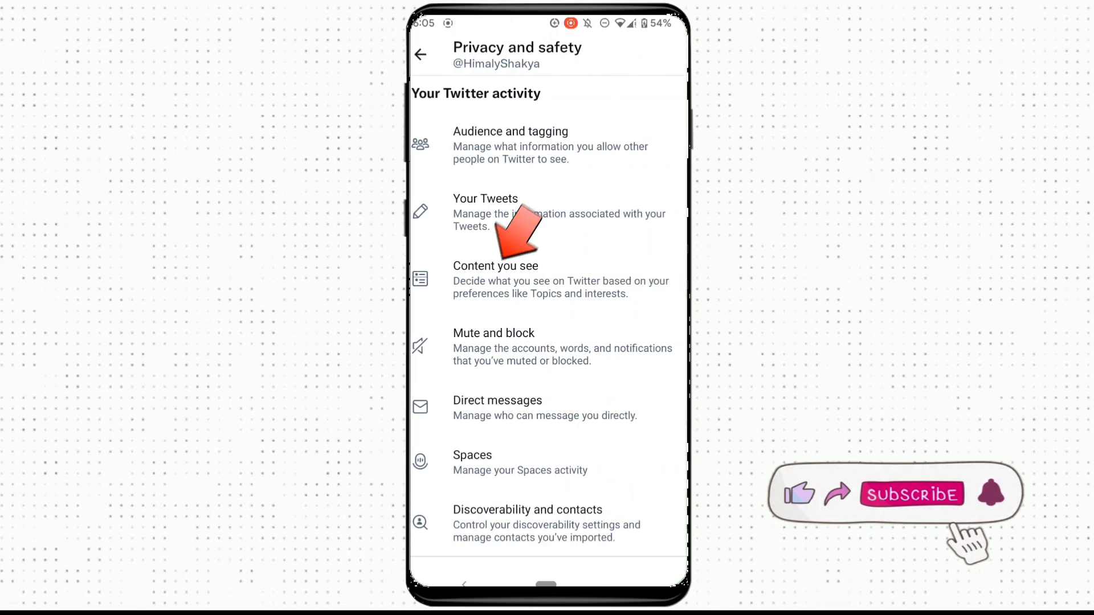
click(513, 274)
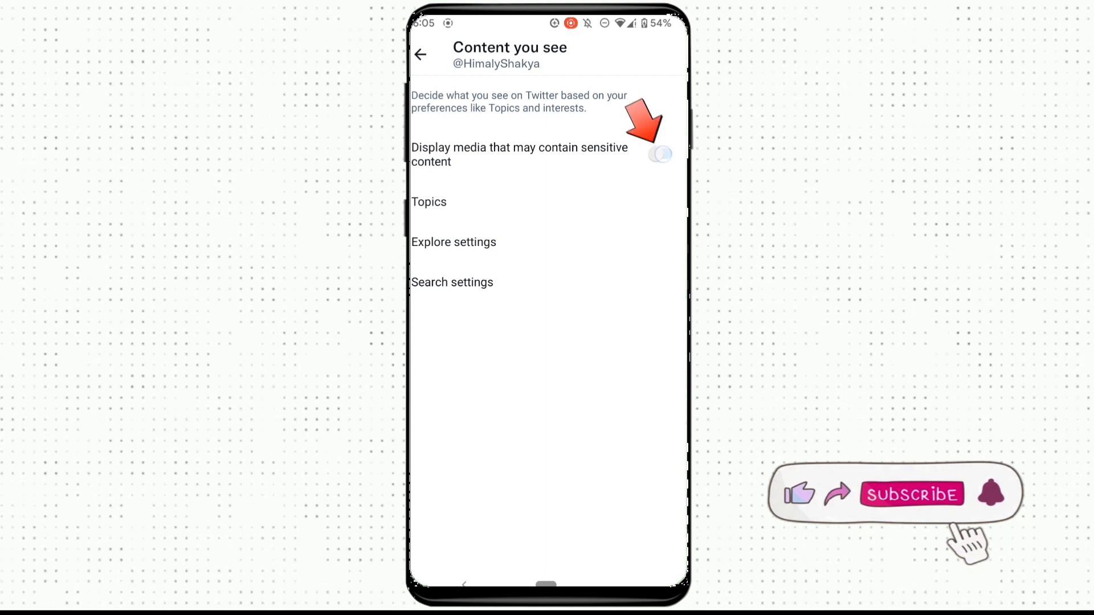
Switch on 'Display media that may contain sensitive content' and return to the main Settings list.
click(663, 154)
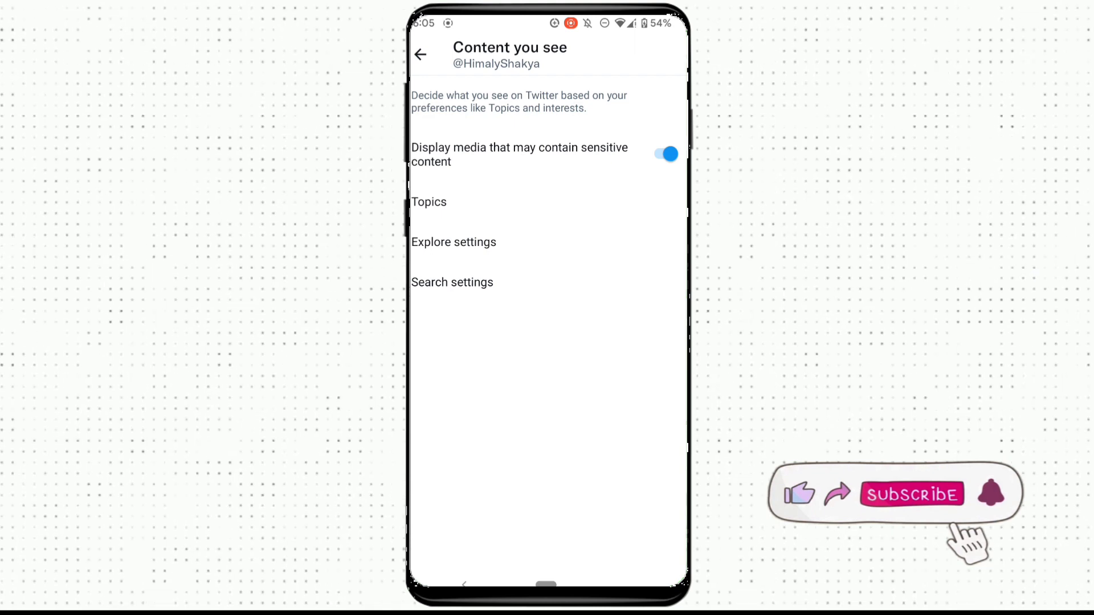
click(420, 54)
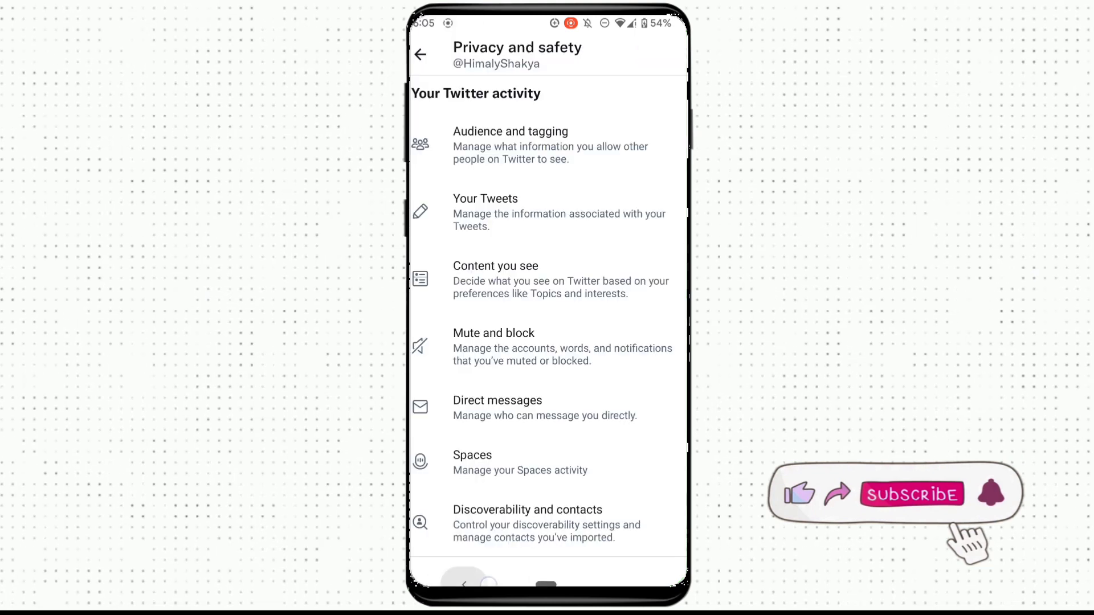
click(420, 54)
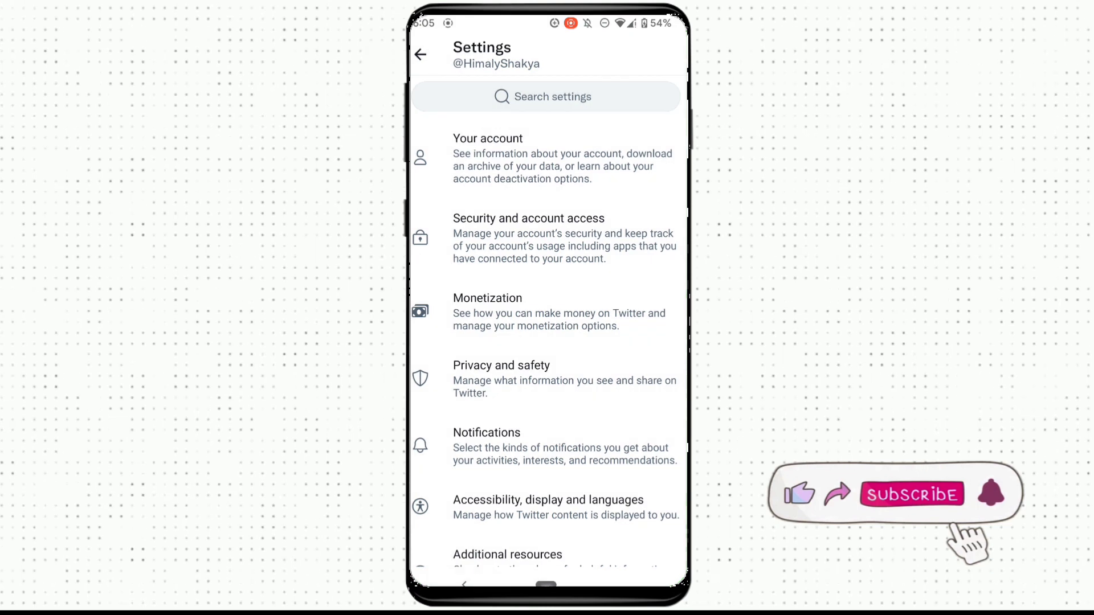
Leave Twitter and return to the Android home screen.
click(547, 587)
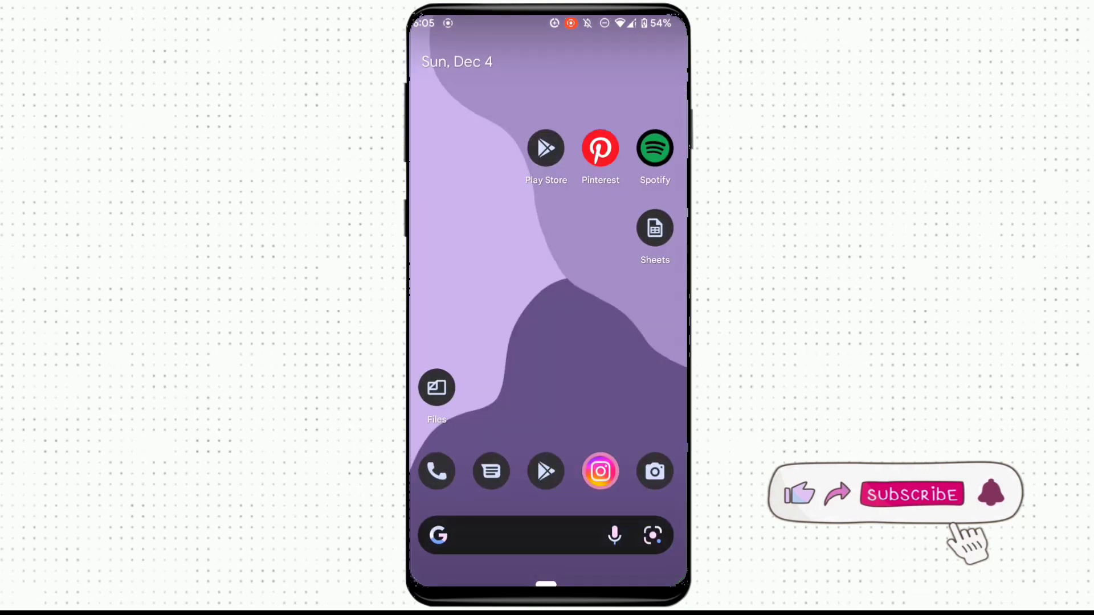